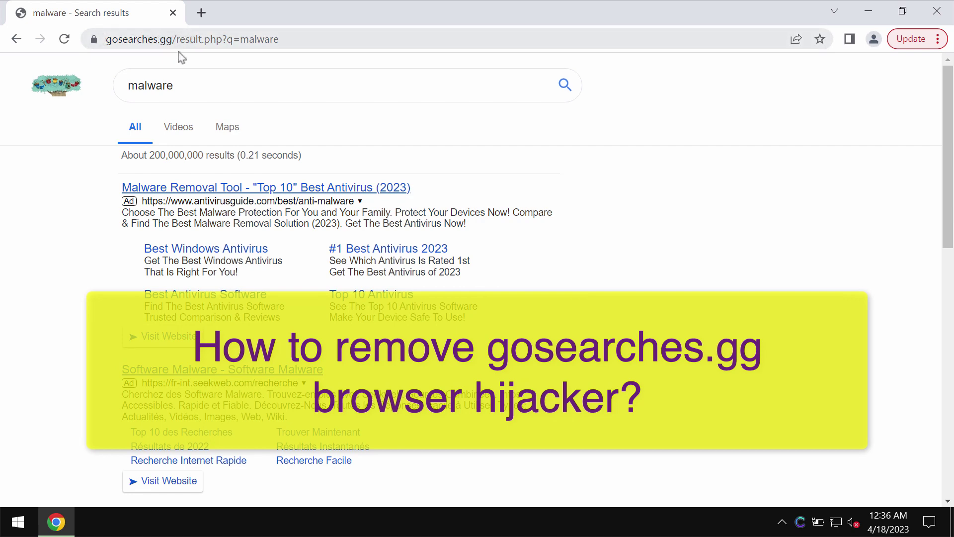
Step: Copy the gosearches.gg malware results address into a new tab, then compare the two tabs
left_click(229, 39)
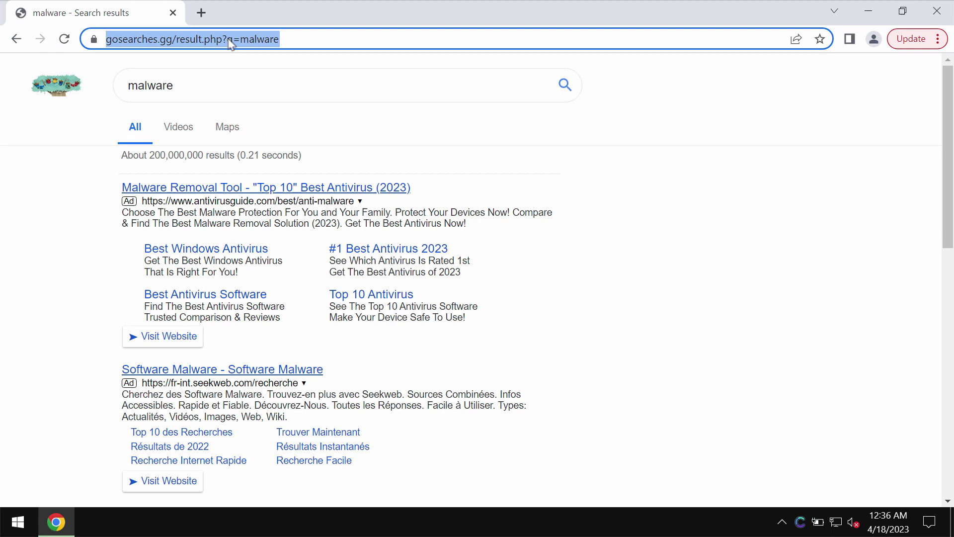
key("ctrl+c")
key("ctrl+t")
key("ctrl+v")
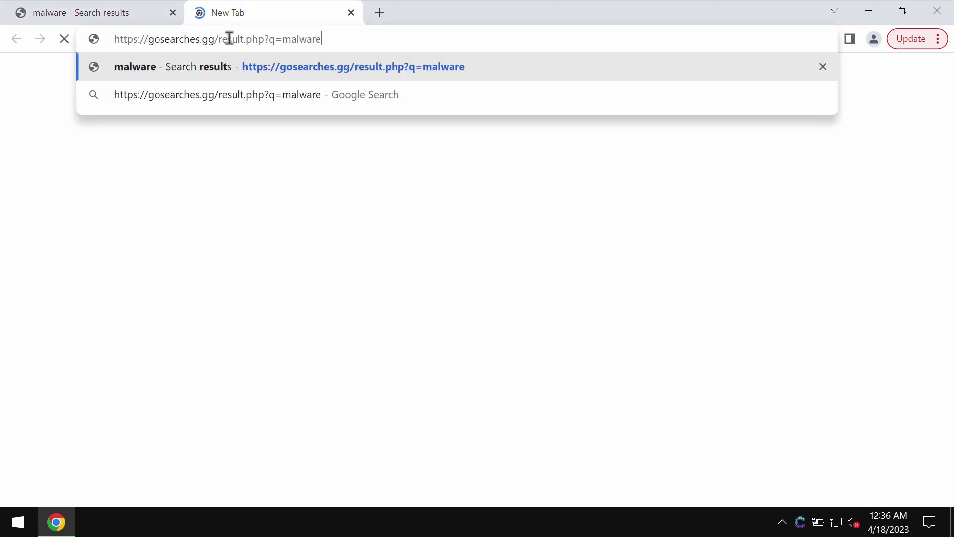
key("Return")
left_click(136, 14)
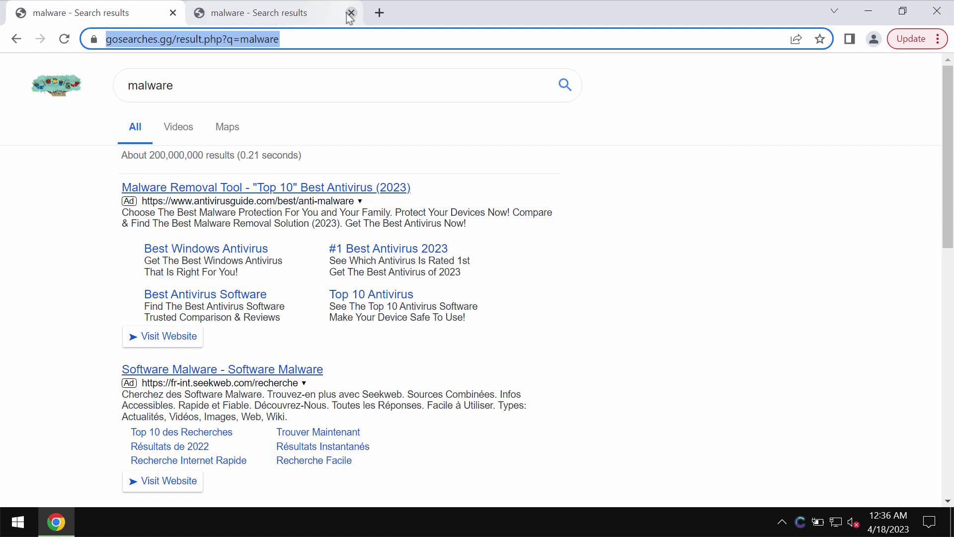
left_click(273, 13)
left_click(118, 14)
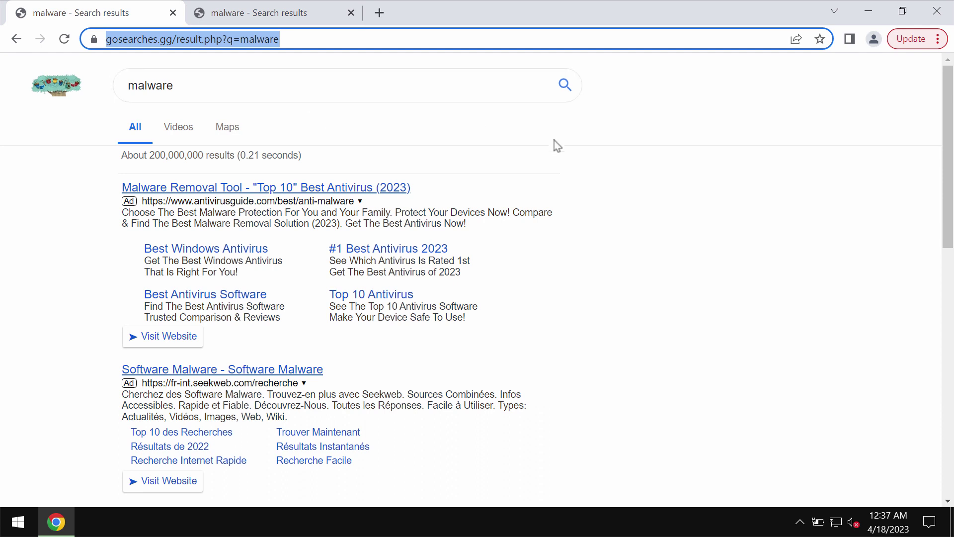
left_click(676, 200)
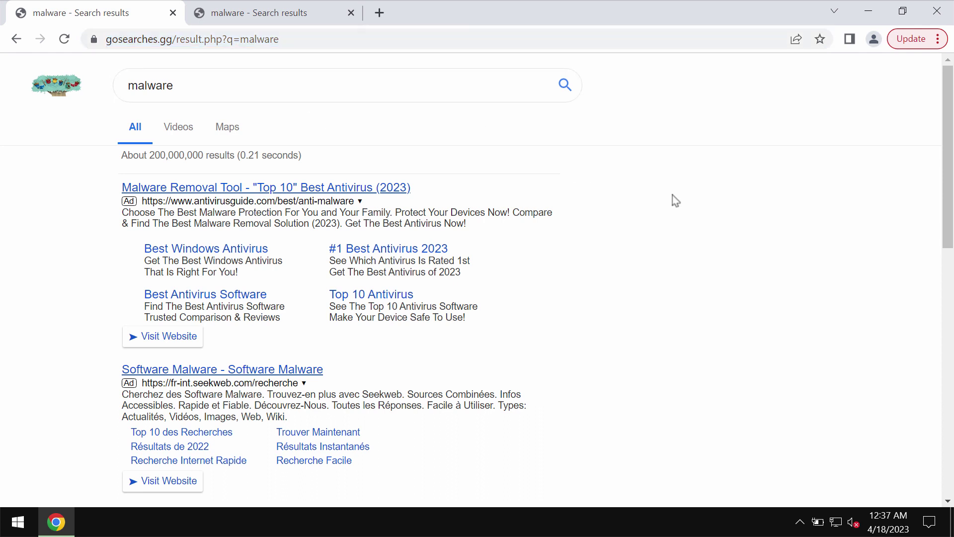
left_click(142, 39)
left_click(210, 39)
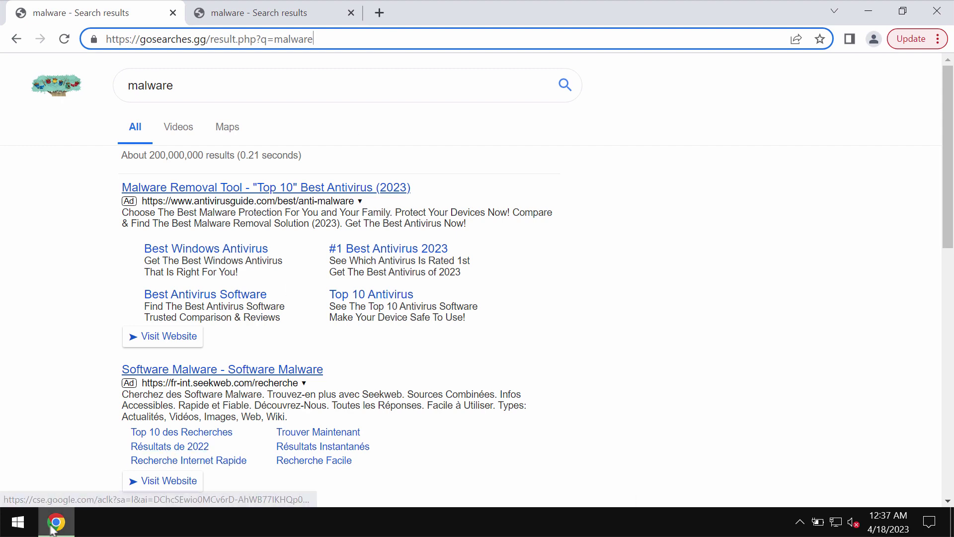
left_click(301, 11)
left_click(124, 12)
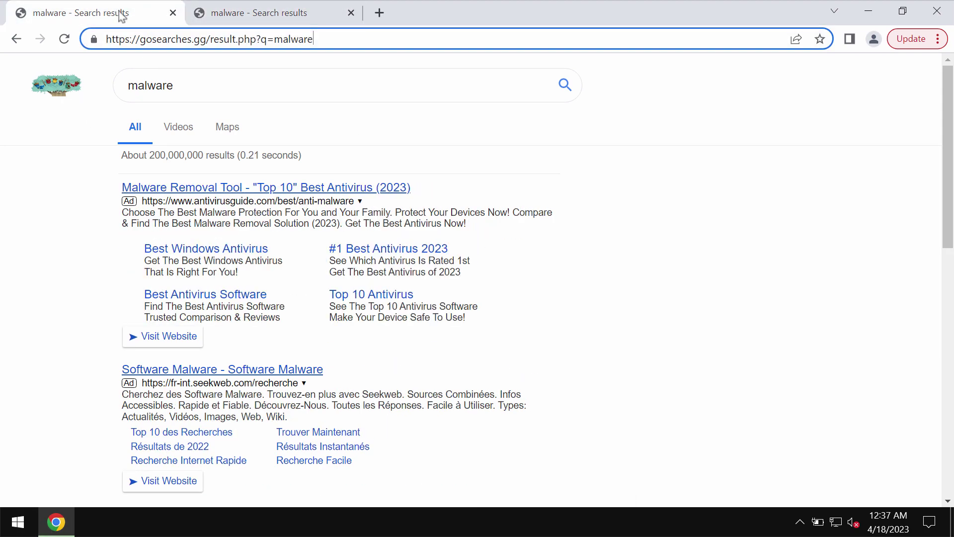
left_click(253, 12)
left_click(150, 20)
Step: Highlight the gosearches.gg domain in the address, then bring up the Start button's quick-access menu
left_click_drag(202, 39, 142, 43)
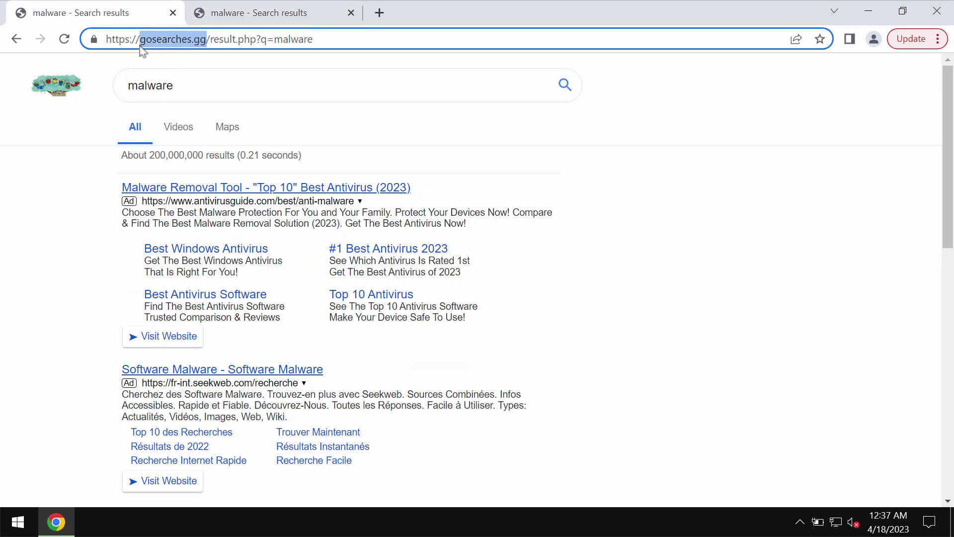
left_click(142, 44)
right_click(24, 525)
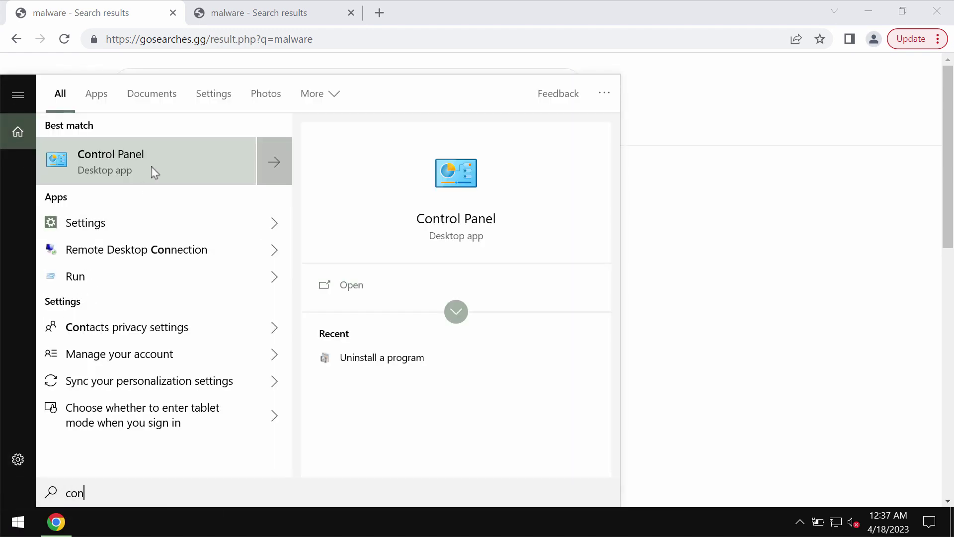
Step: Open Control Panel's Uninstall a program list, showing 16 installed programs including Combo Cleaner
left_click(153, 168)
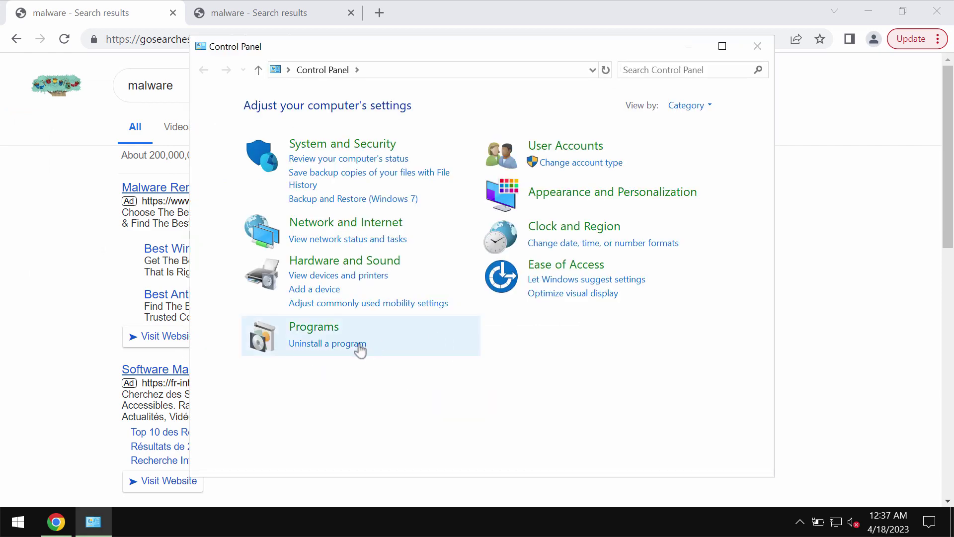
left_click(356, 347)
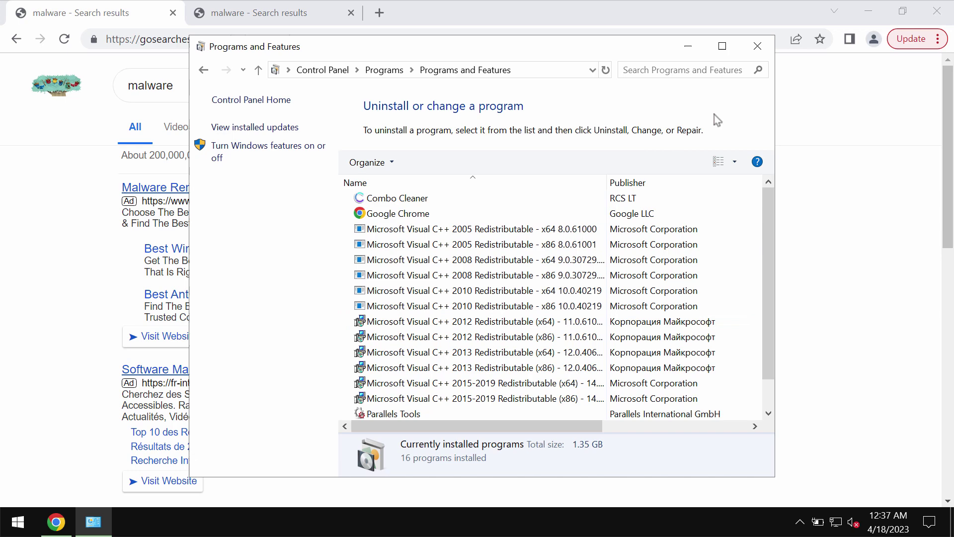
Step: Close Programs and Features and open Chrome's Extensions page via More tools, showing no extensions
left_click(757, 46)
left_click(832, 102)
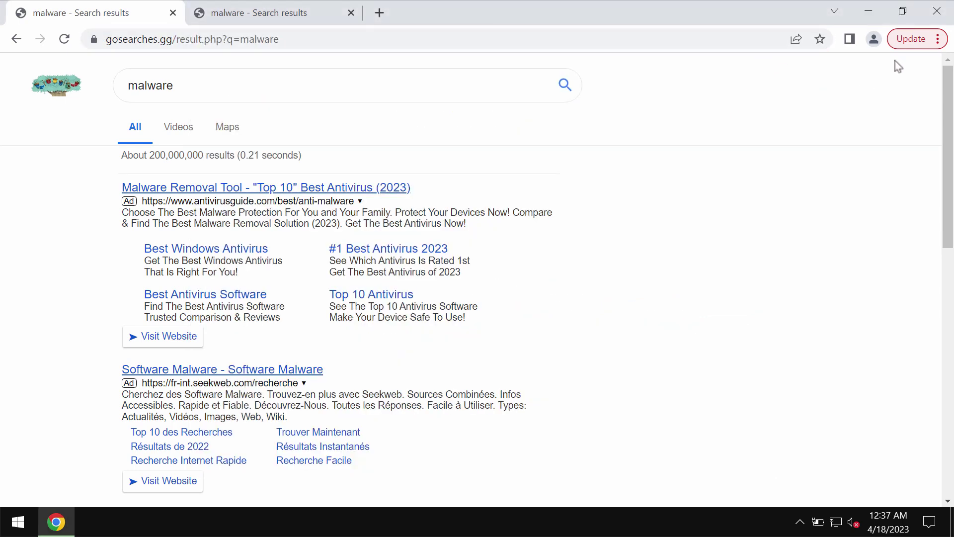
left_click(917, 40)
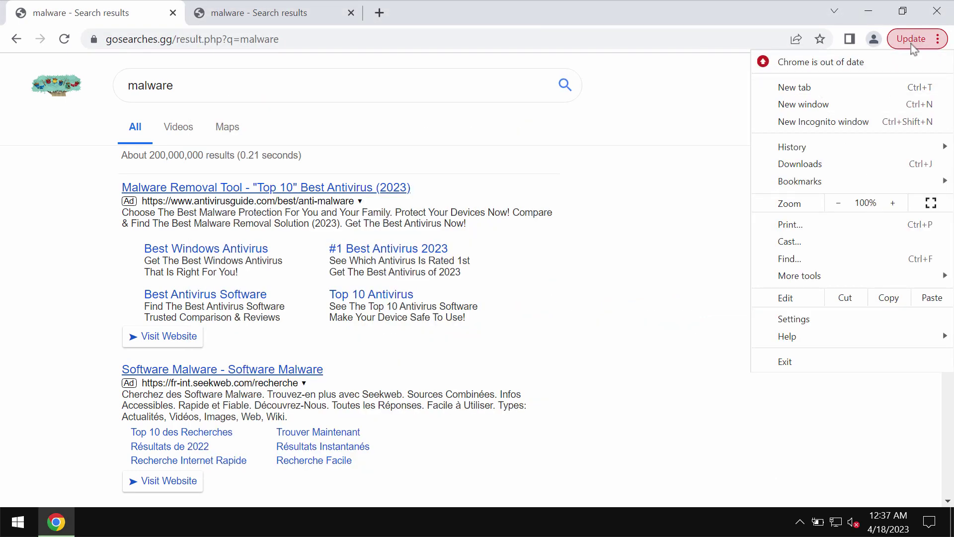
mouse_move(850, 275)
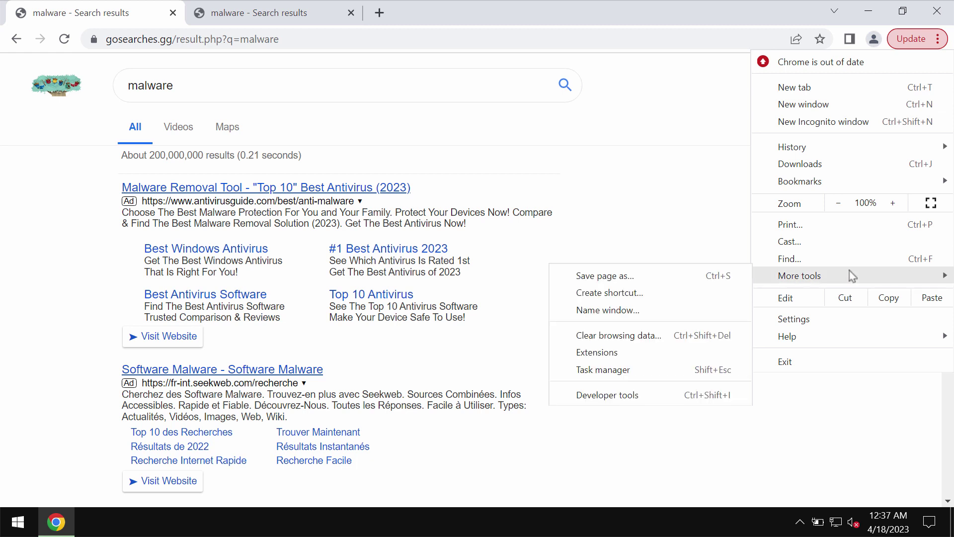
left_click(594, 349)
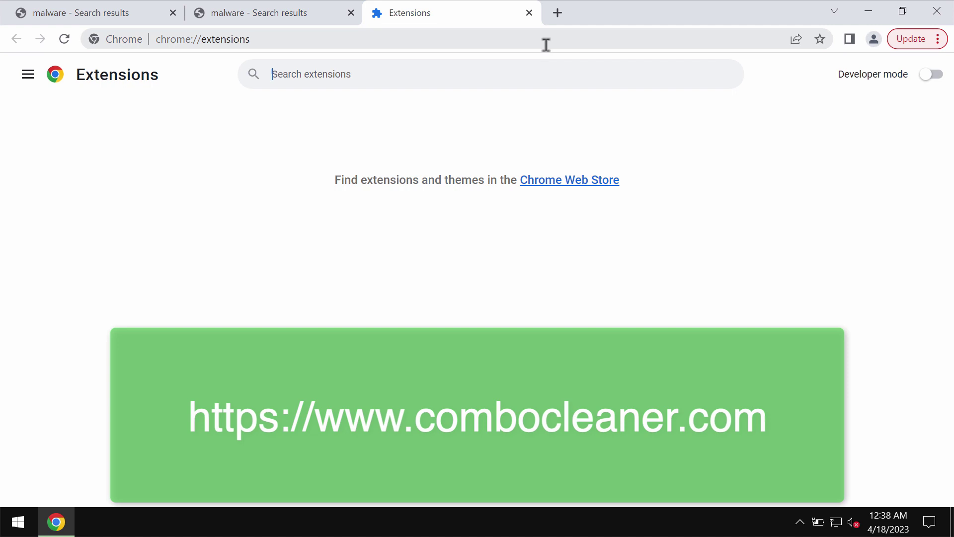
Step: Replace the extensions page with the combocleaner.com homepage
left_click(546, 41)
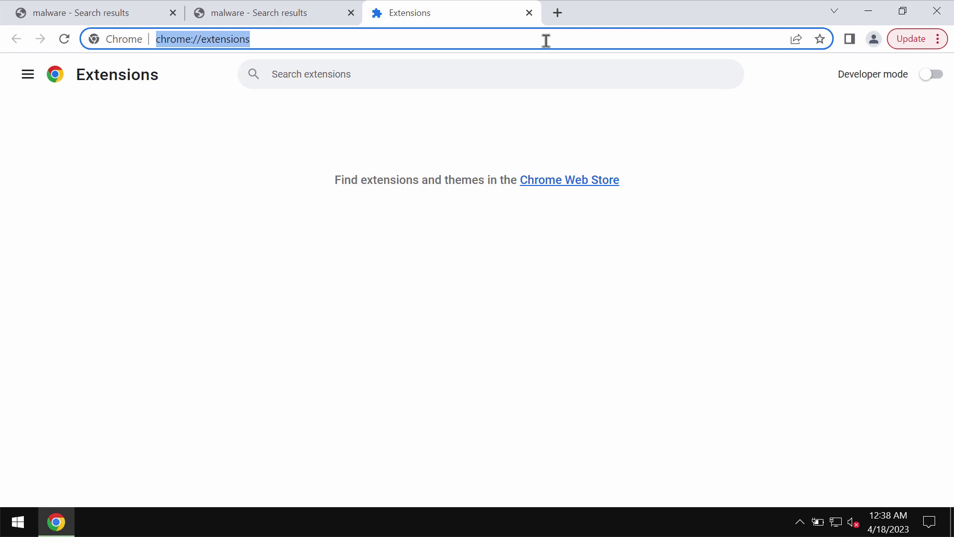
type("combocleaner.com")
key("Return")
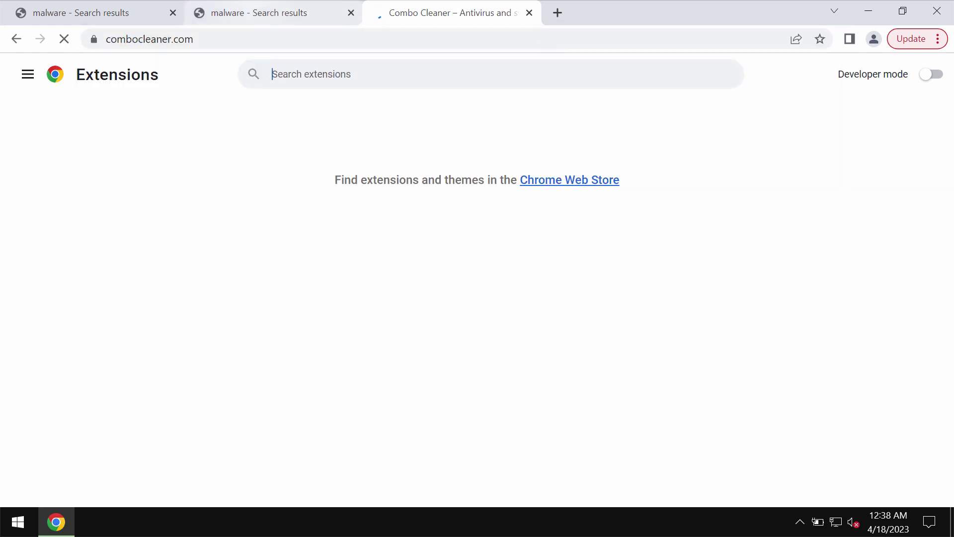
mouse_move(268, 13)
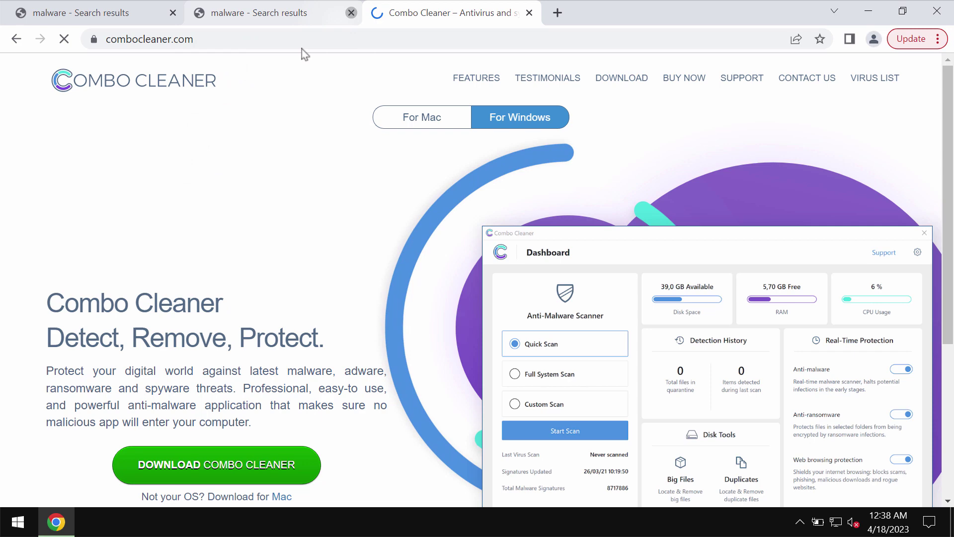
Step: Close the second results tab, launch Combo Cleaner from the desktop, and discard the 13 old threats
left_click(351, 12)
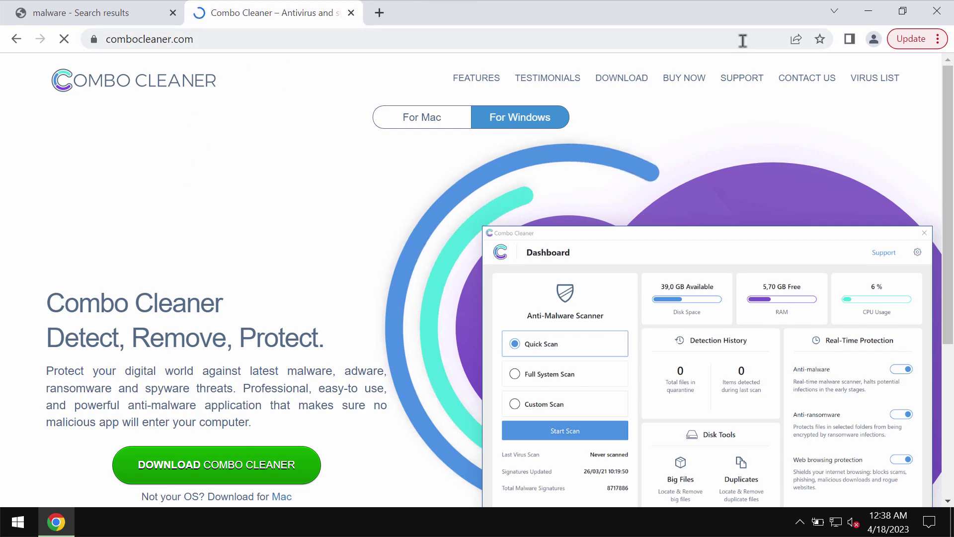
left_click(871, 16)
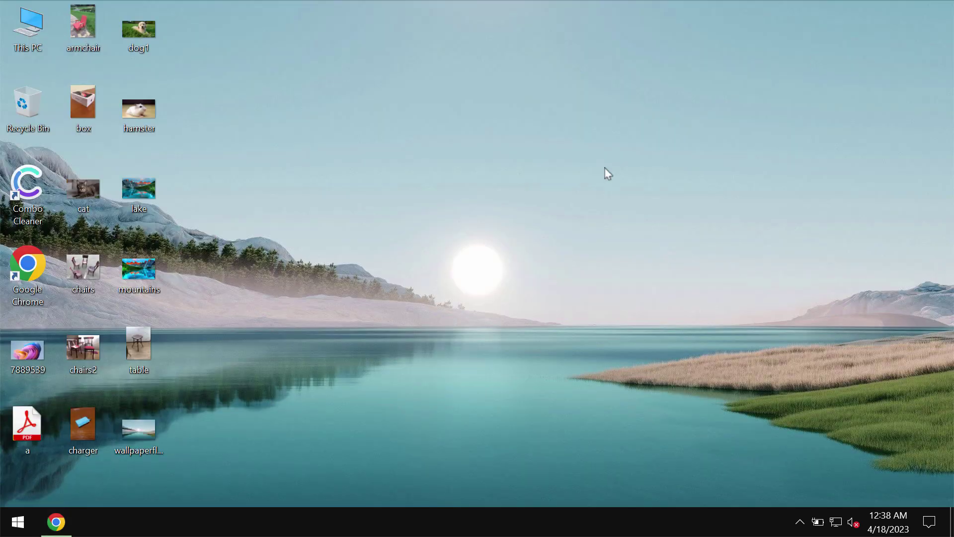
double_click(37, 196)
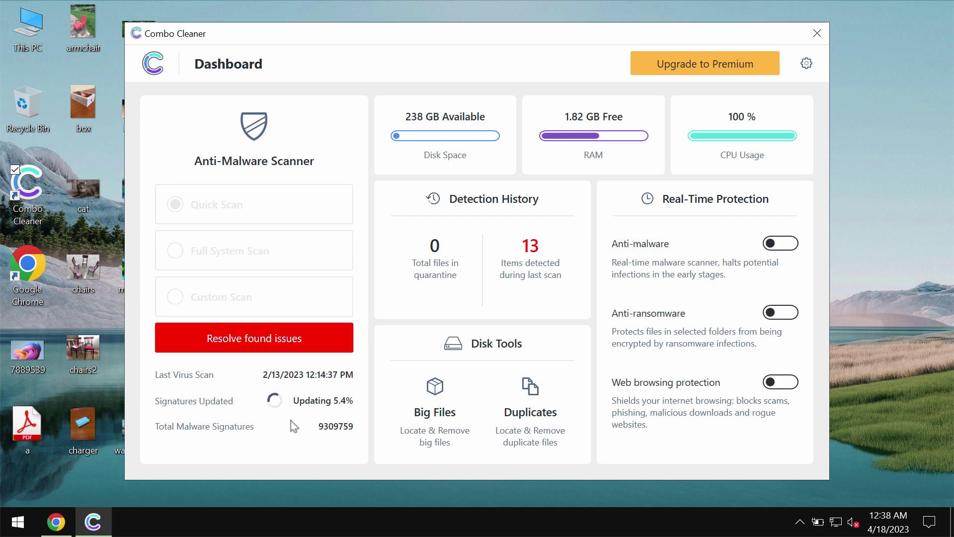
left_click(291, 343)
left_click(672, 443)
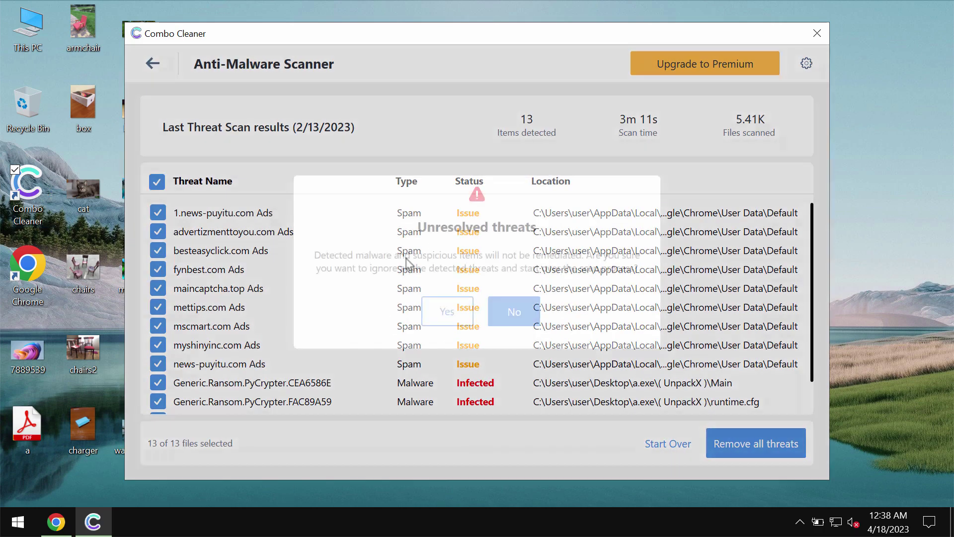
left_click(437, 314)
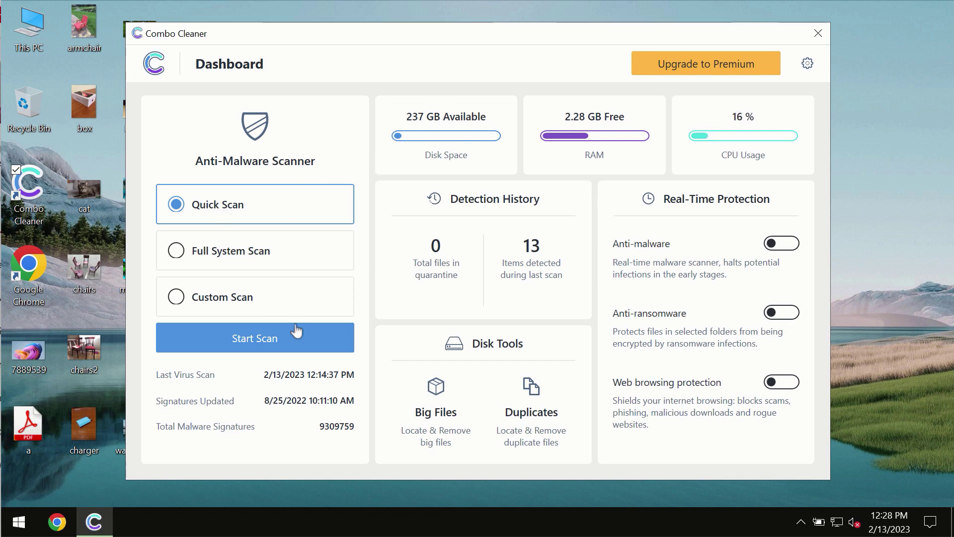
Step: Start a Quick Scan from the Combo Cleaner Dashboard
left_click(253, 349)
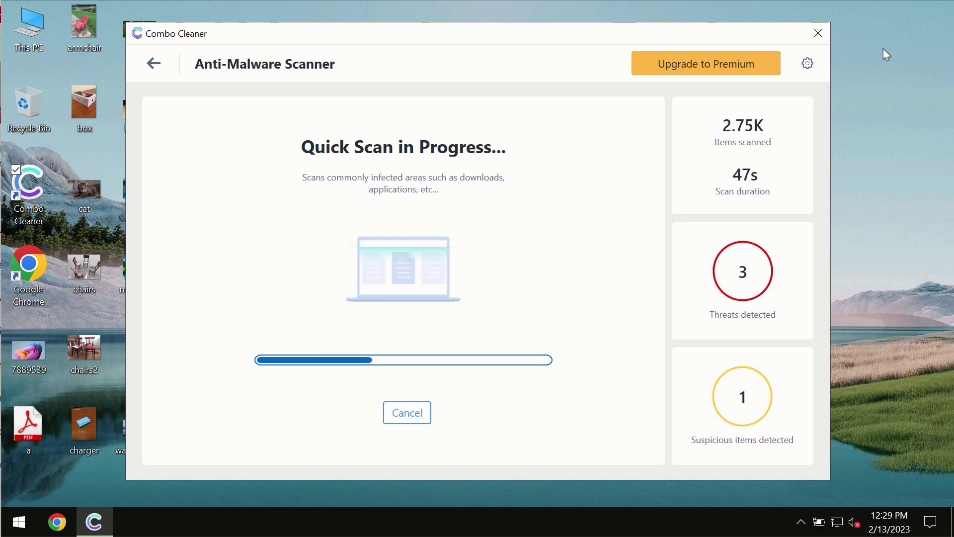
left_click(808, 63)
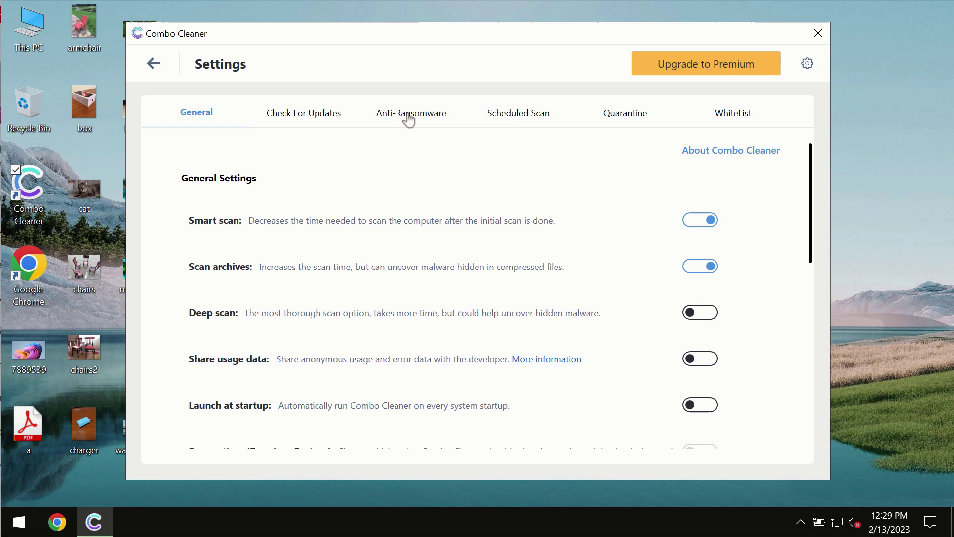
left_click(408, 119)
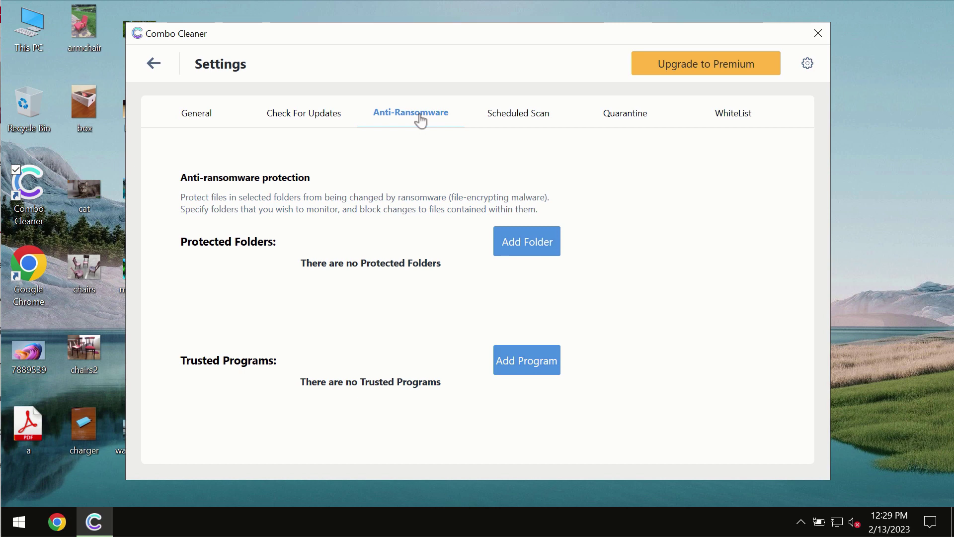
left_click(155, 64)
Step: Reopen the running quick scan's progress view, now showing 4 threats and 1 suspicious item
left_click(290, 340)
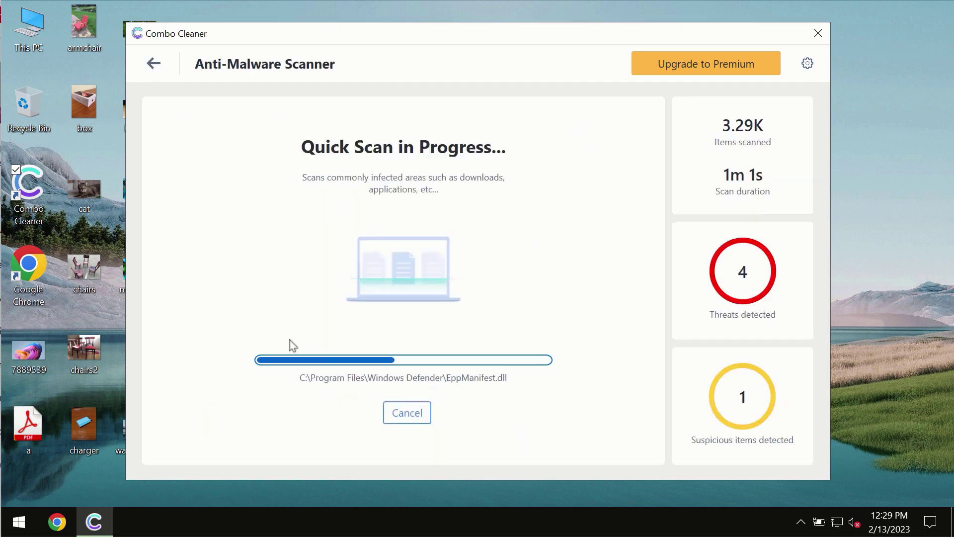